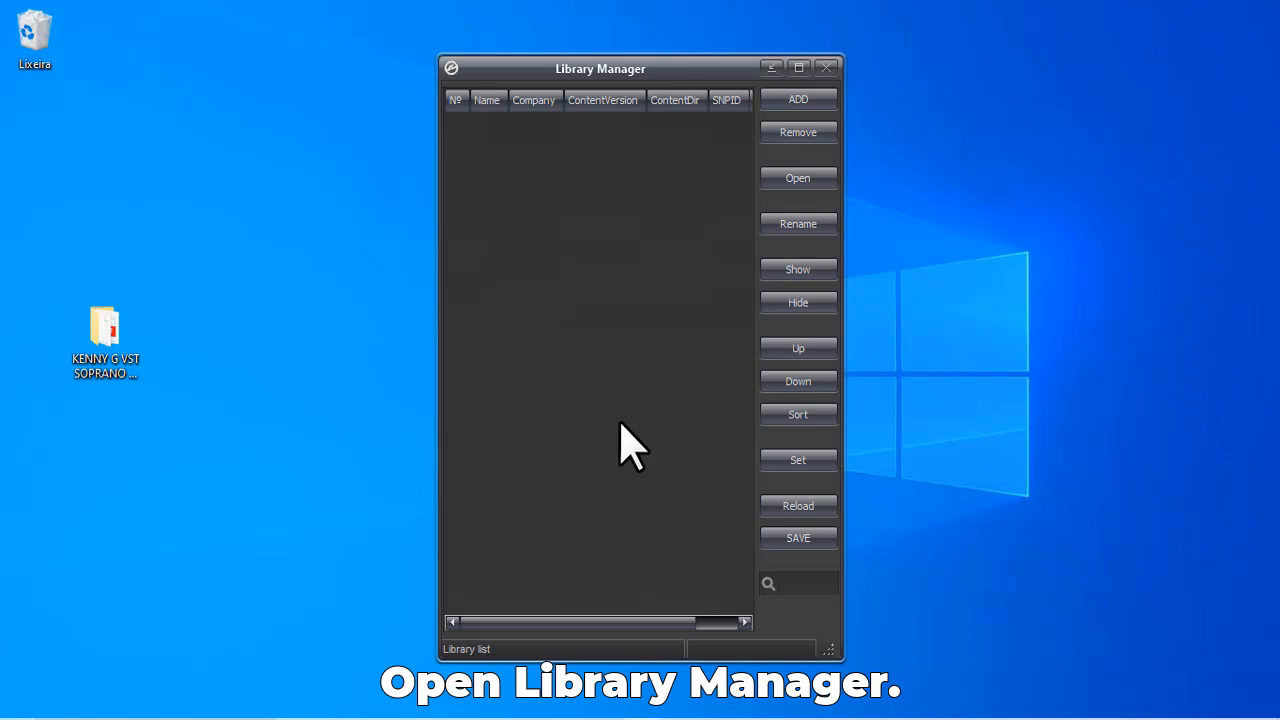
# Step: Begin adding a library and browse for the folder to search
pyautogui.click(797, 100)
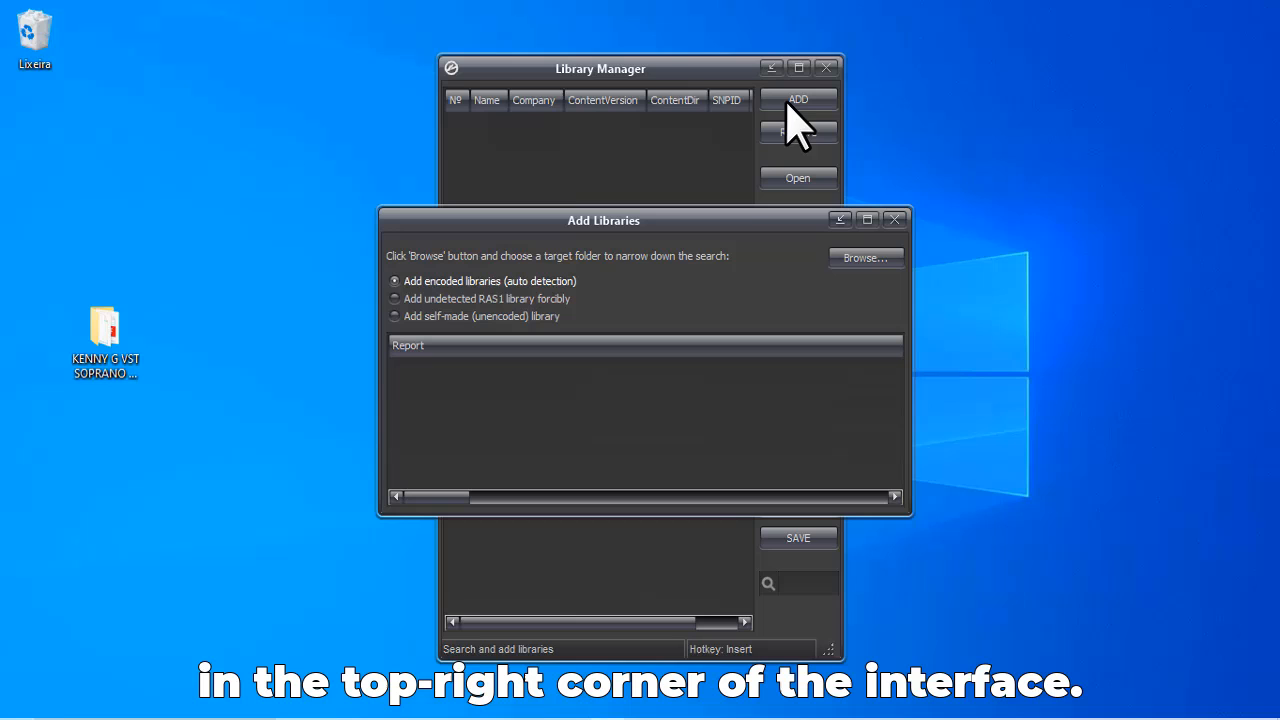
pyautogui.click(862, 258)
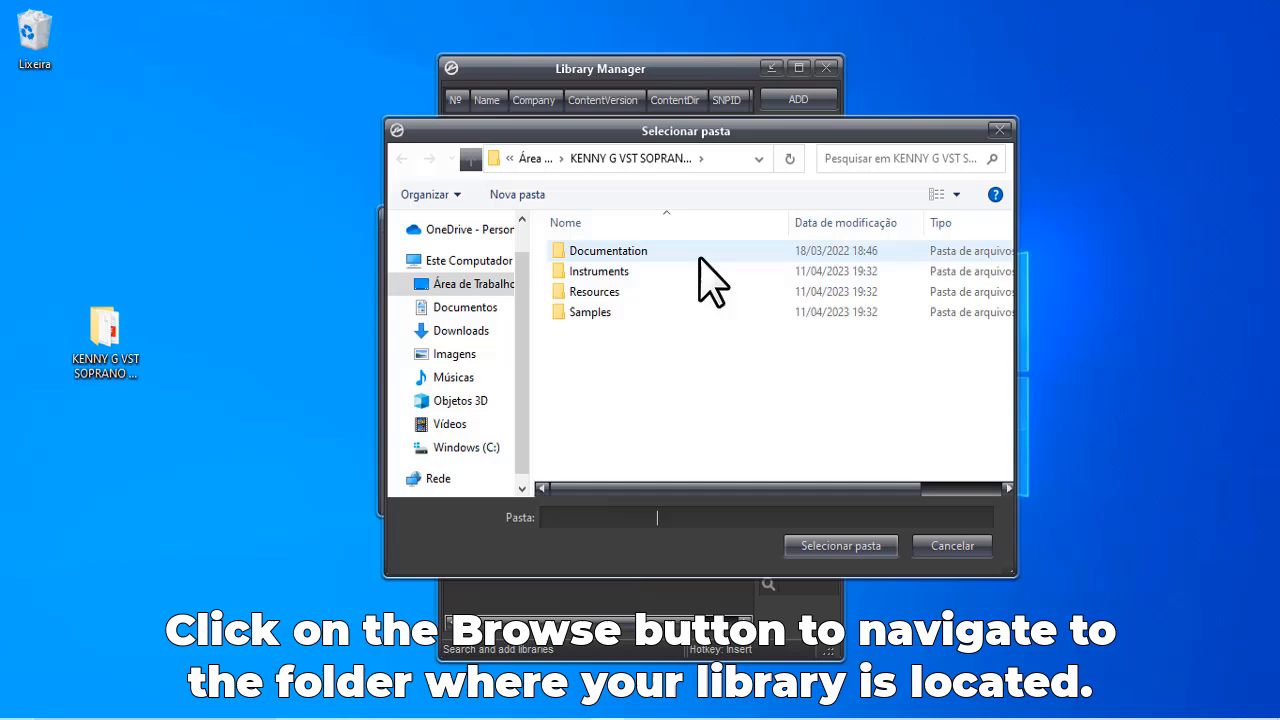
pyautogui.moveTo(470, 284)
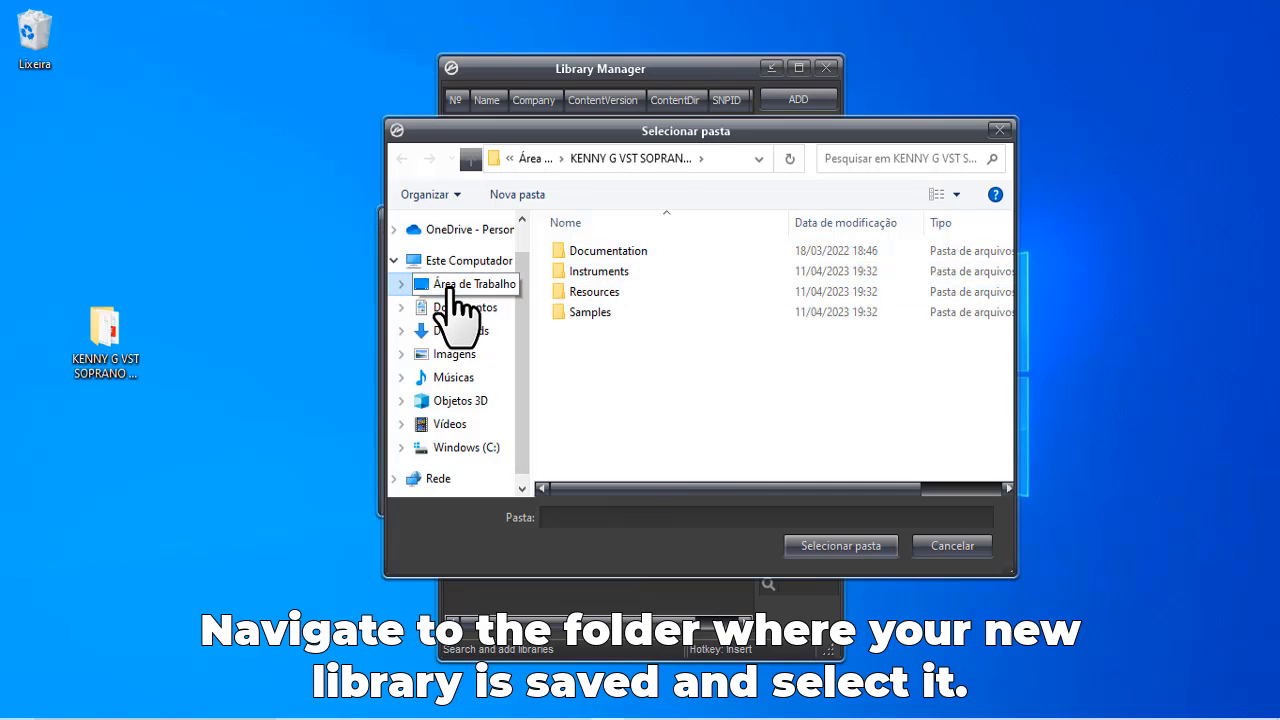
# Step: Select the KENNY G VST SOPRANO SAXOPHONE PRO 2022 folder on the desktop and scan it
pyautogui.click(455, 284)
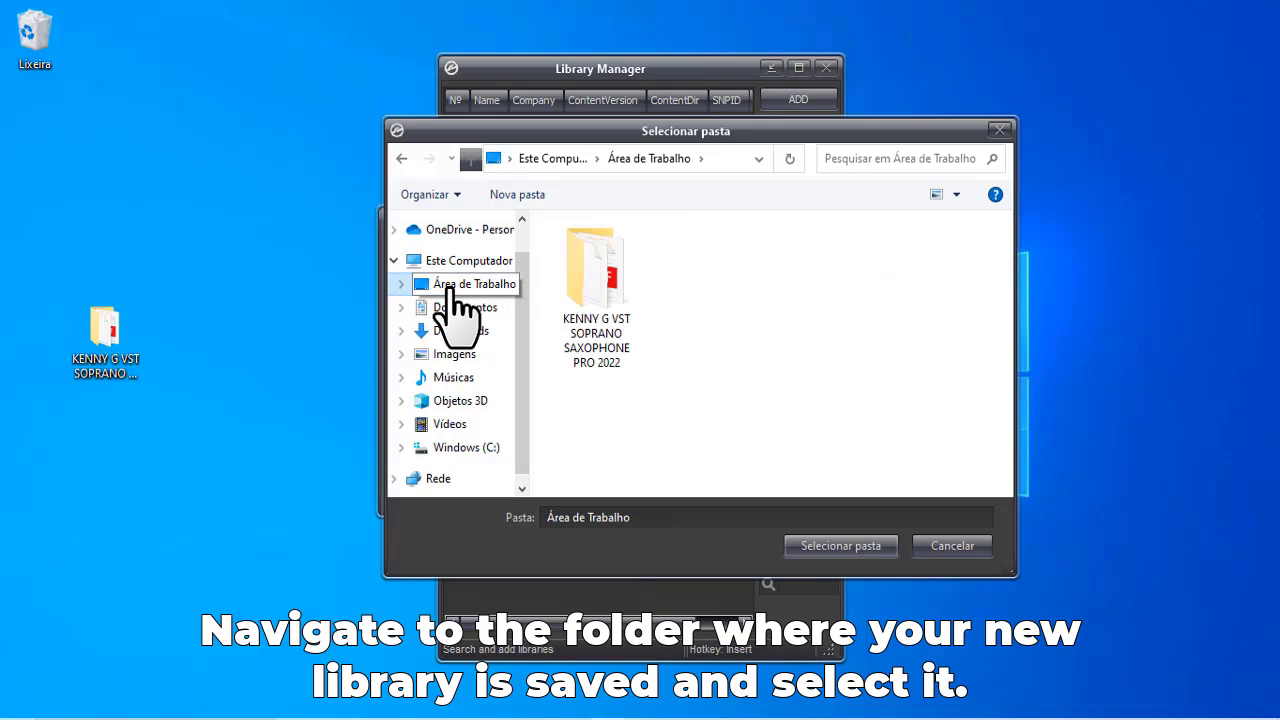
pyautogui.click(612, 292)
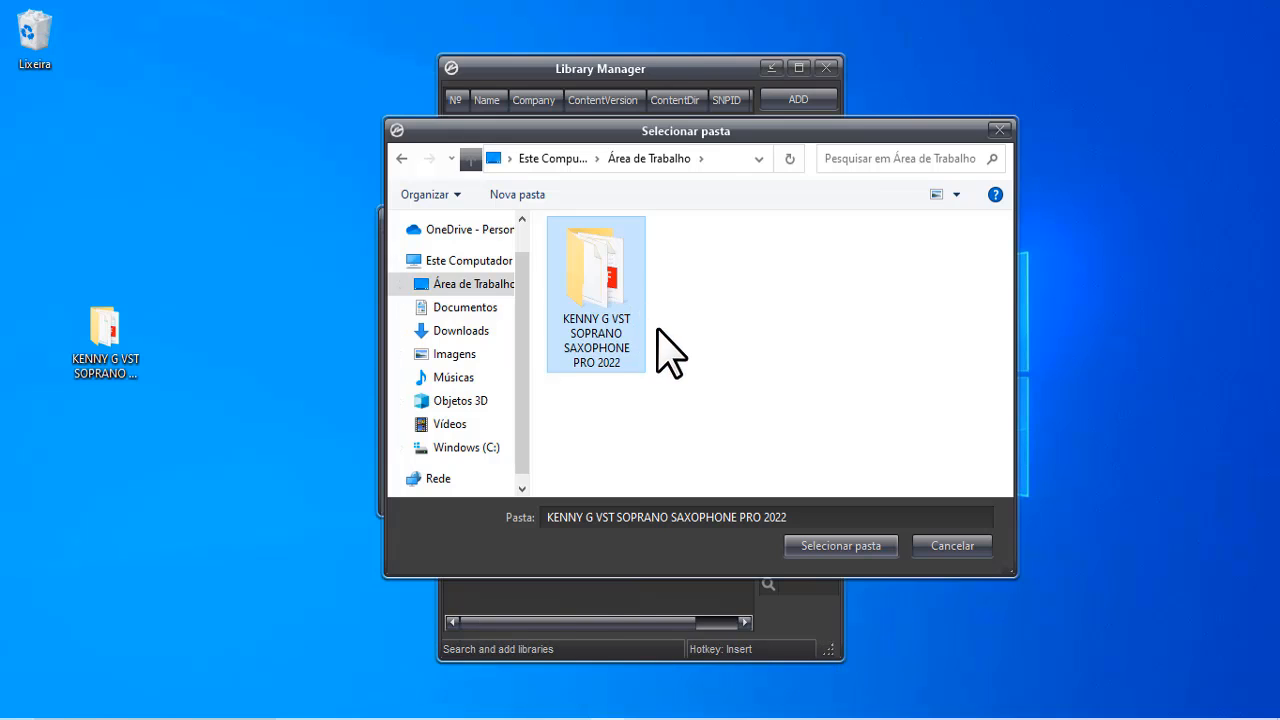
pyautogui.click(820, 548)
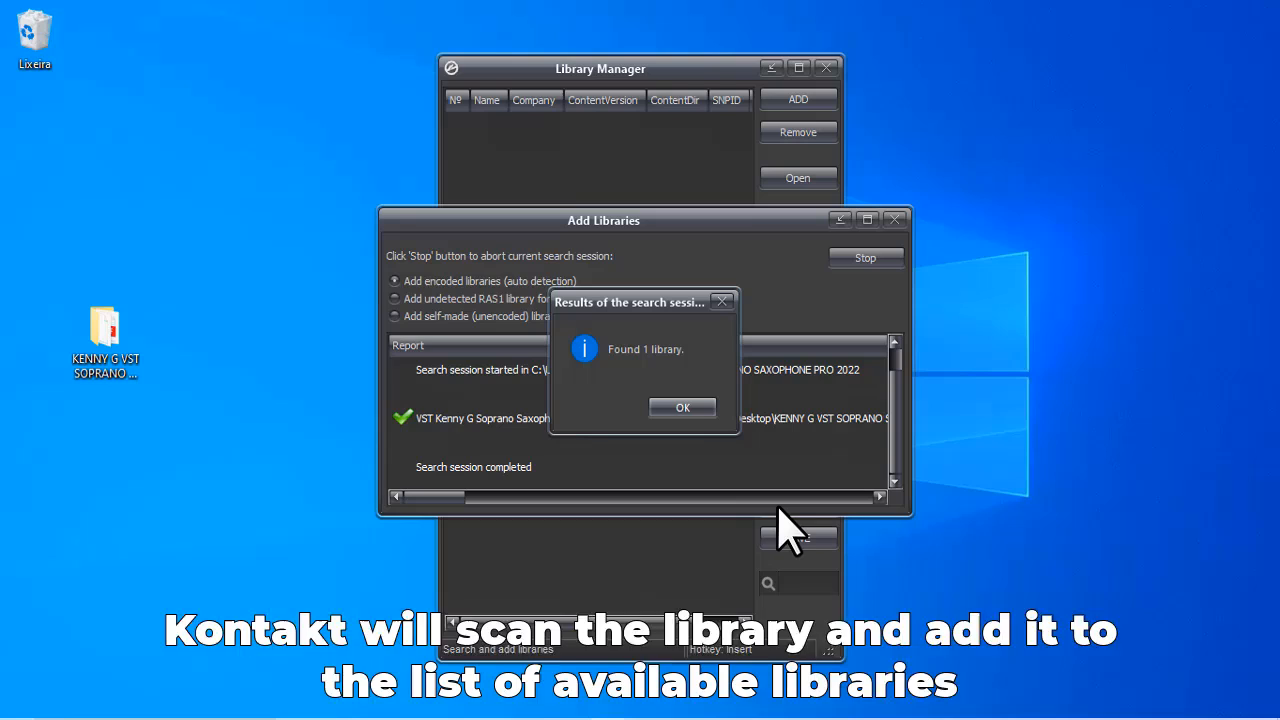
# Step: Accept the search results so the Kenny G Soprano Saxophone PRO library joins the list
pyautogui.click(682, 408)
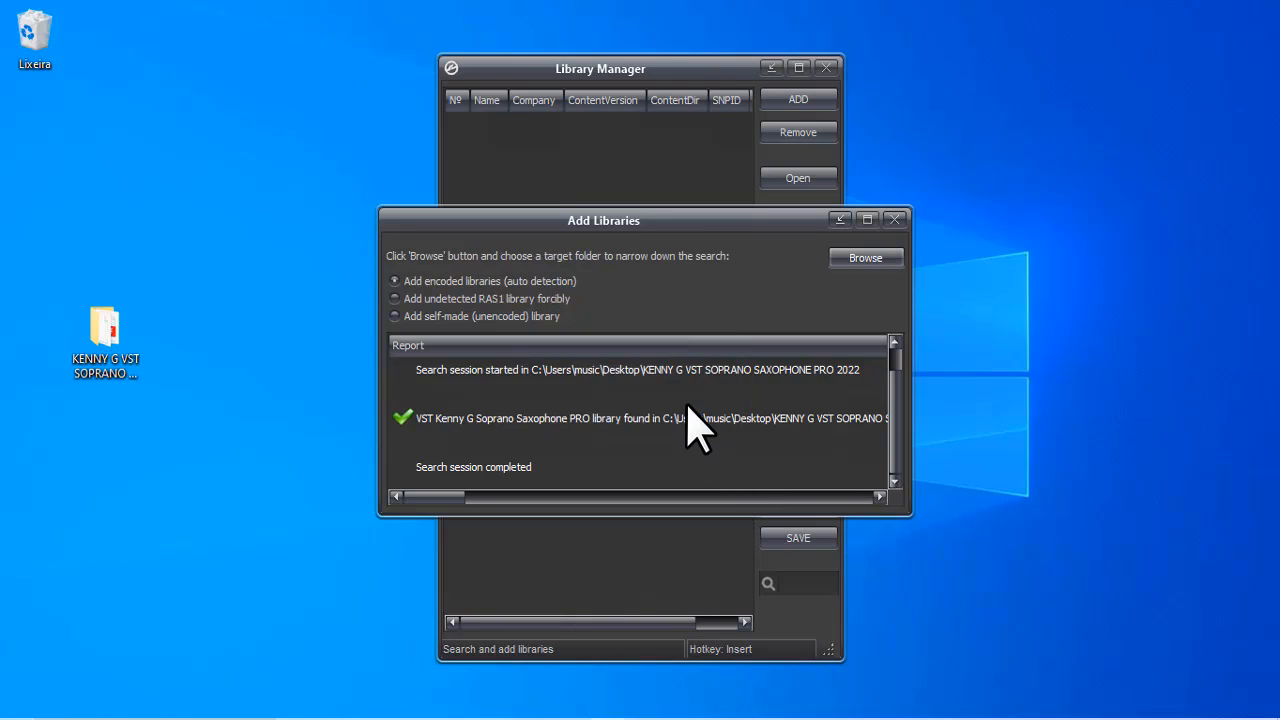
pyautogui.click(895, 220)
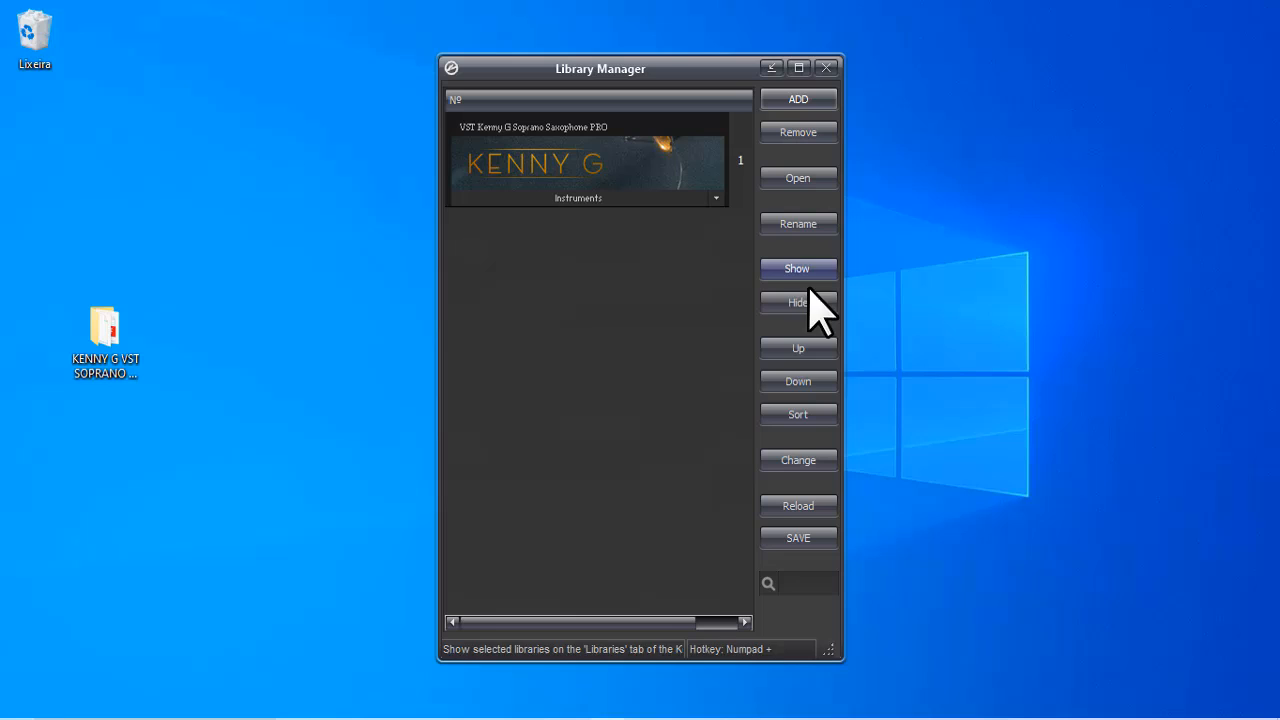
# Step: Save the library configuration and acknowledge the saved confirmation
pyautogui.click(798, 538)
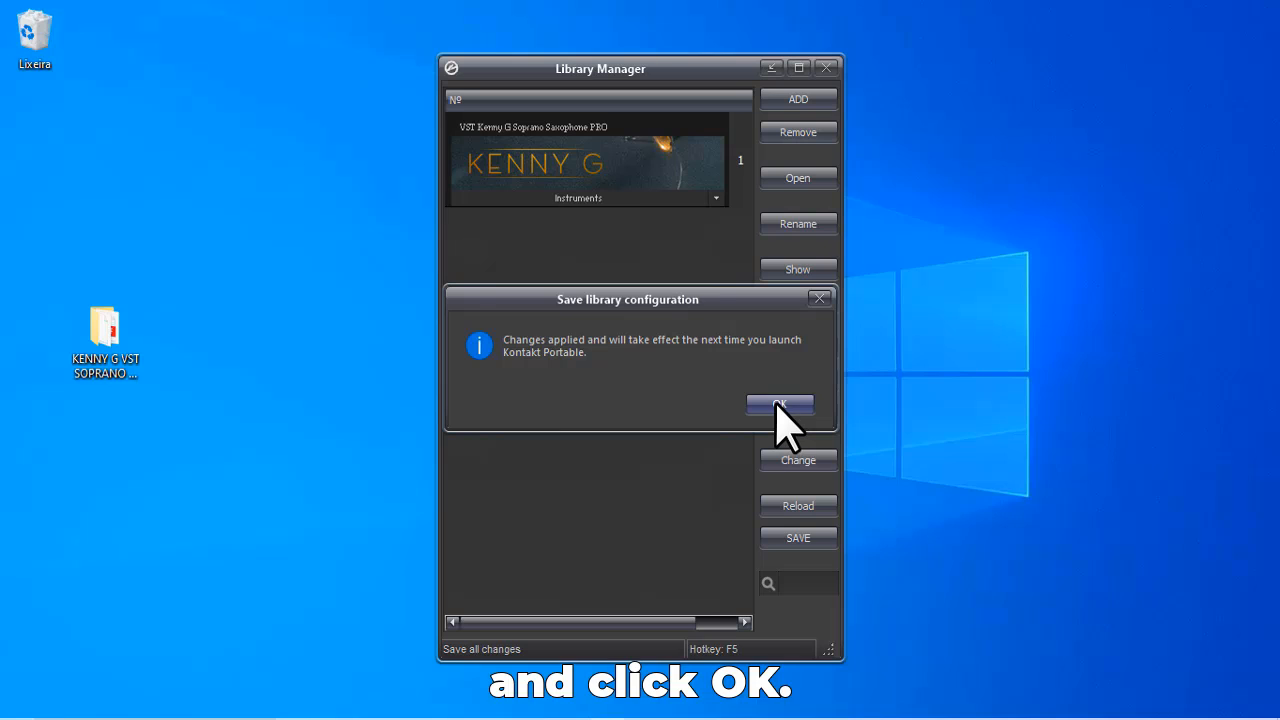
pyautogui.click(780, 405)
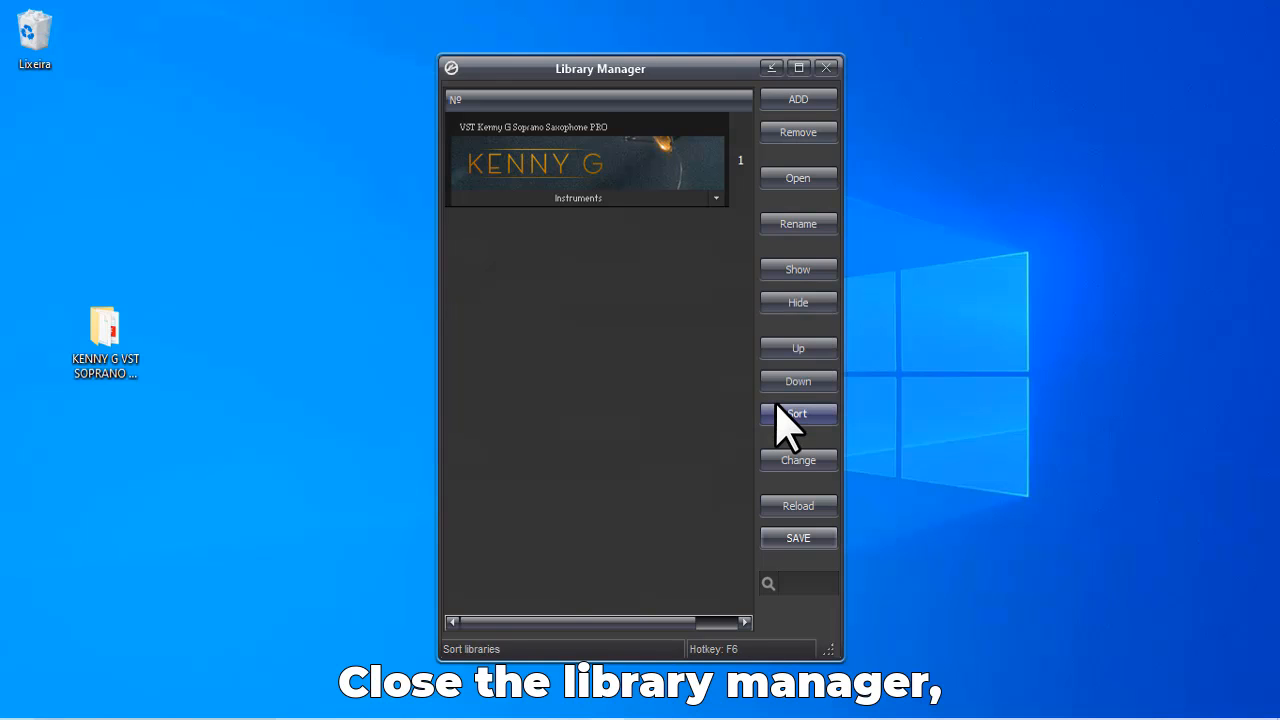